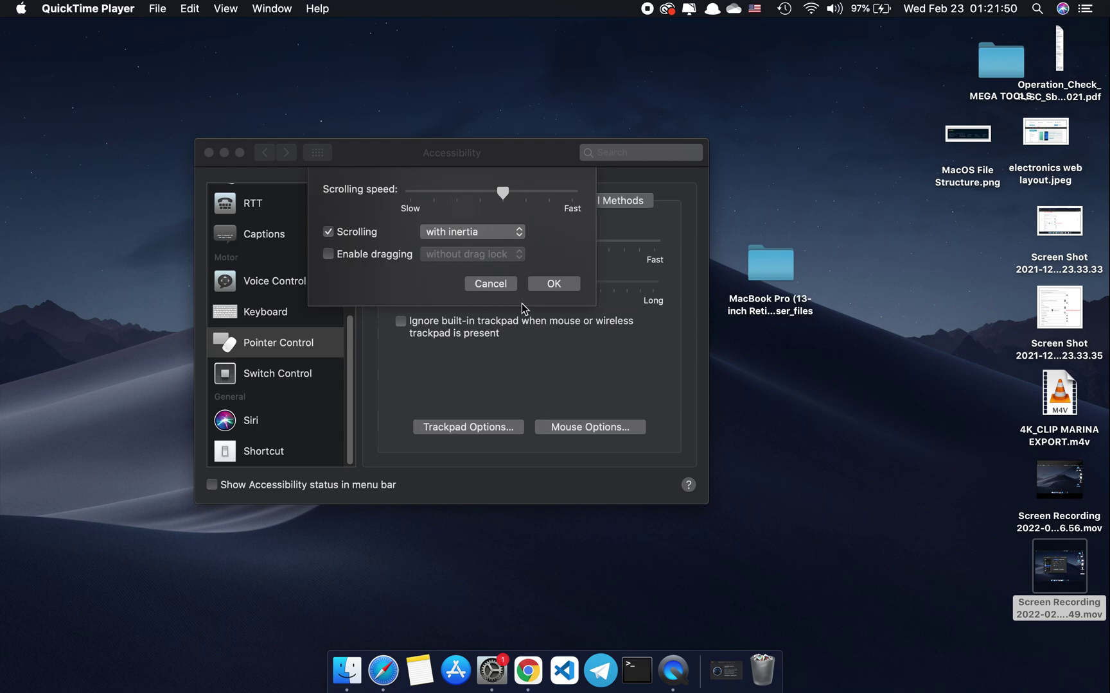
# Quit QuickTime Player, toggle focus between desktop and preferences window, then bring up Safari.
pyautogui.press('super+q')
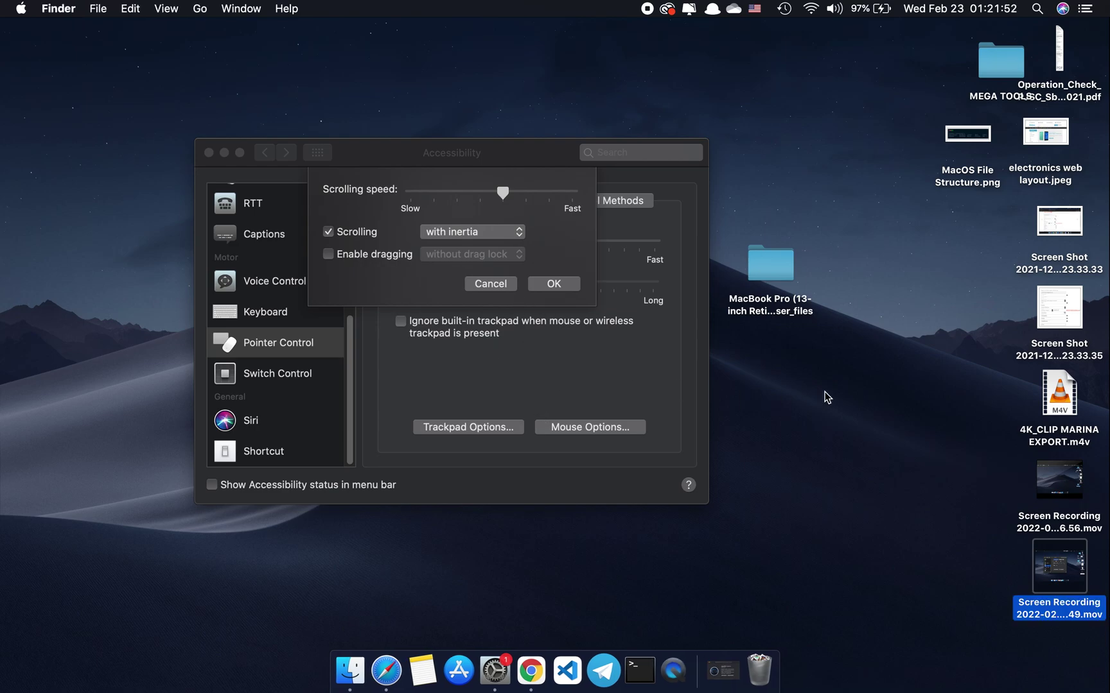
pyautogui.click(764, 217)
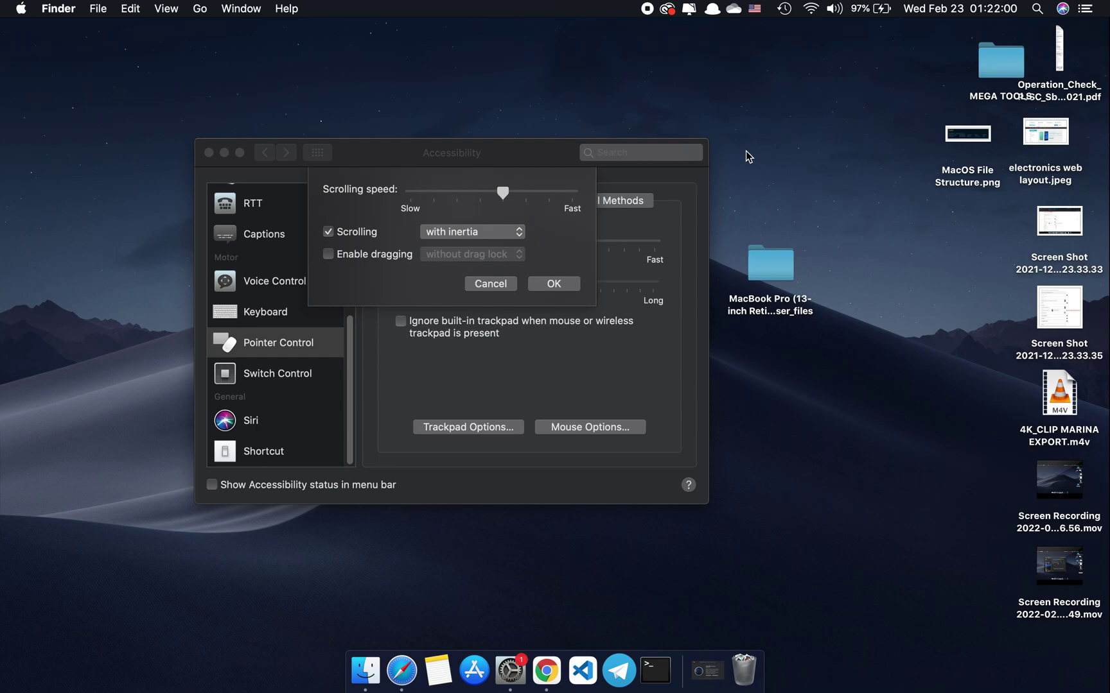
pyautogui.click(691, 177)
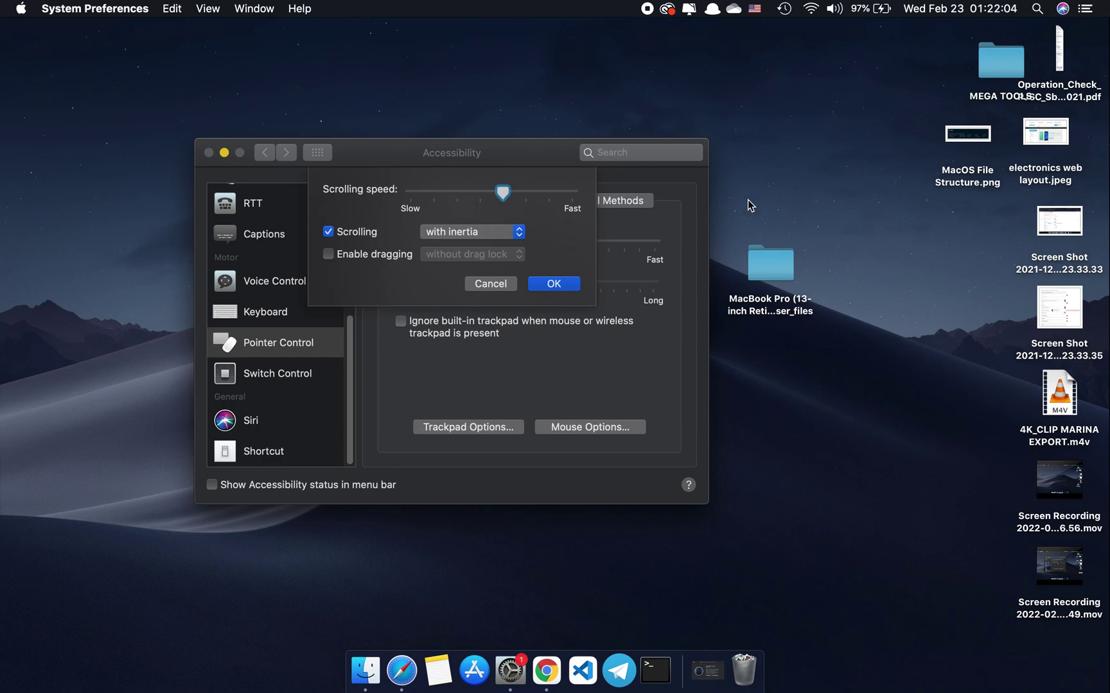
pyautogui.click(747, 199)
pyautogui.click(703, 172)
pyautogui.click(780, 209)
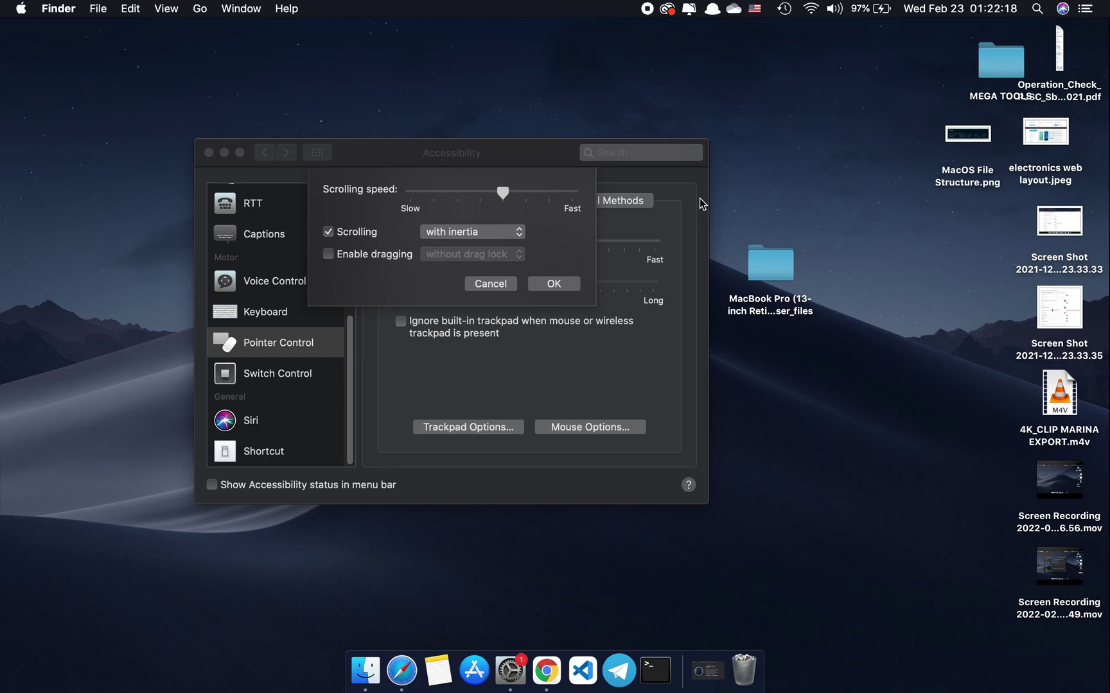
pyautogui.click(695, 177)
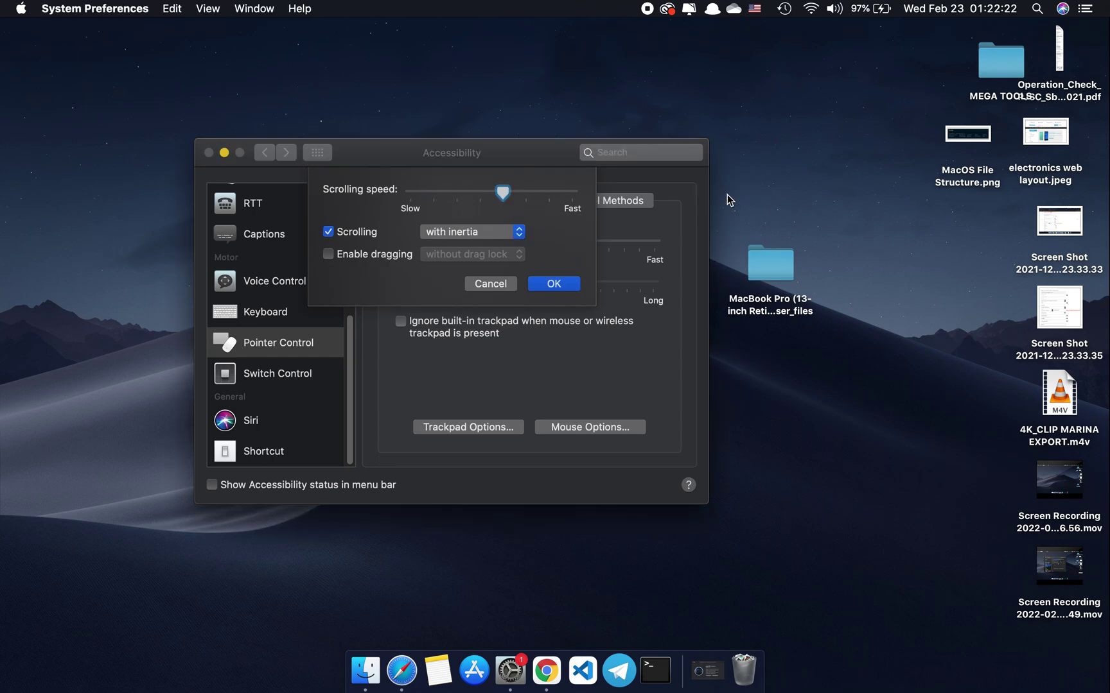
pyautogui.click(745, 196)
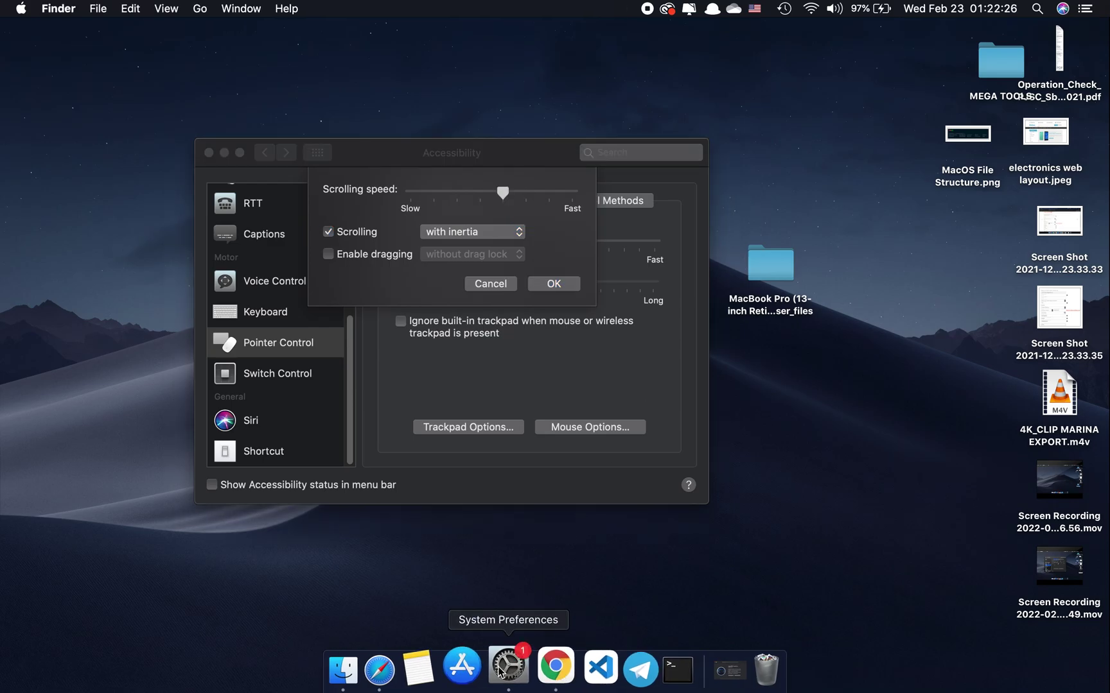
pyautogui.click(380, 670)
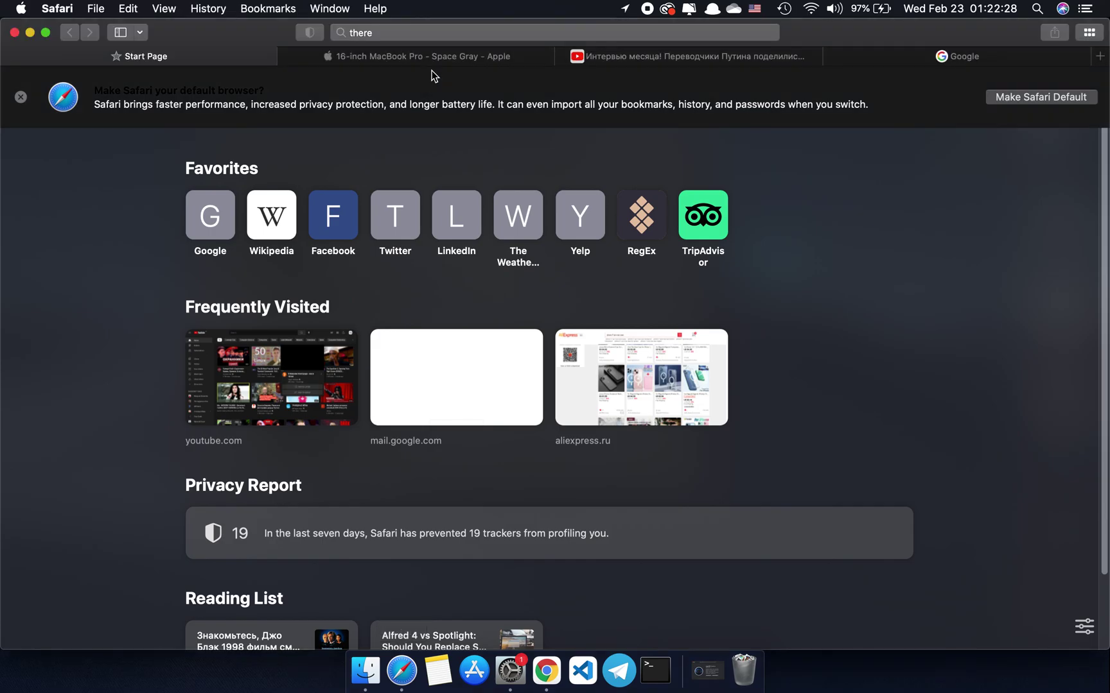
# Peek at the MacBook Pro page on apple.com, go back to the Start Page, and minimize Safari.
pyautogui.click(439, 60)
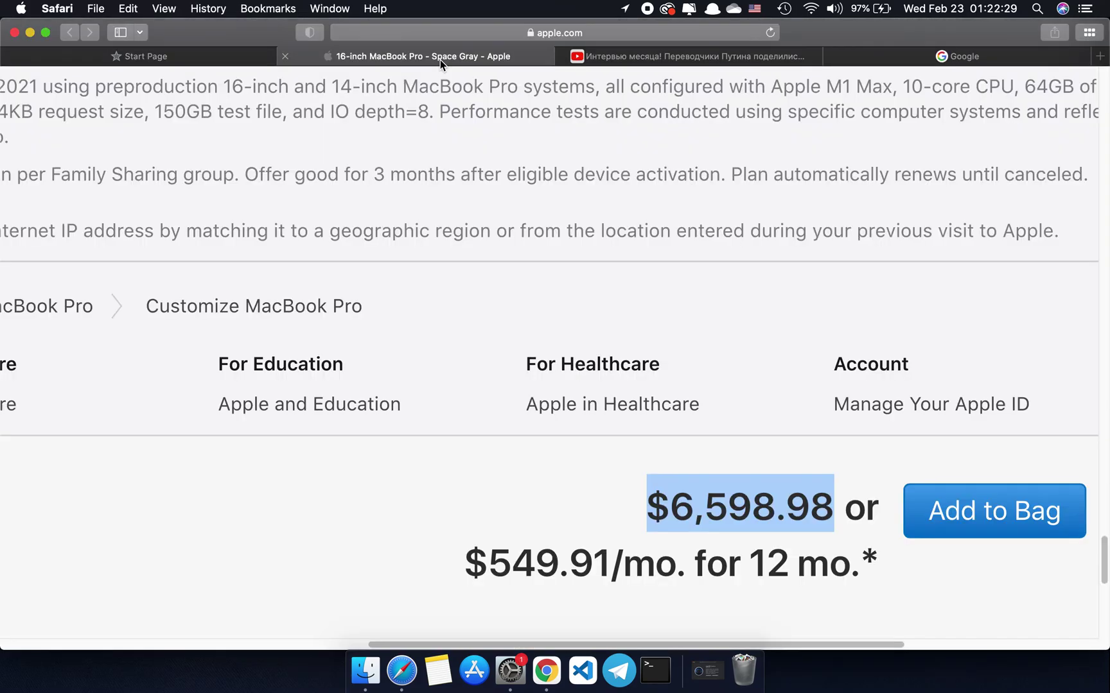
pyautogui.click(236, 55)
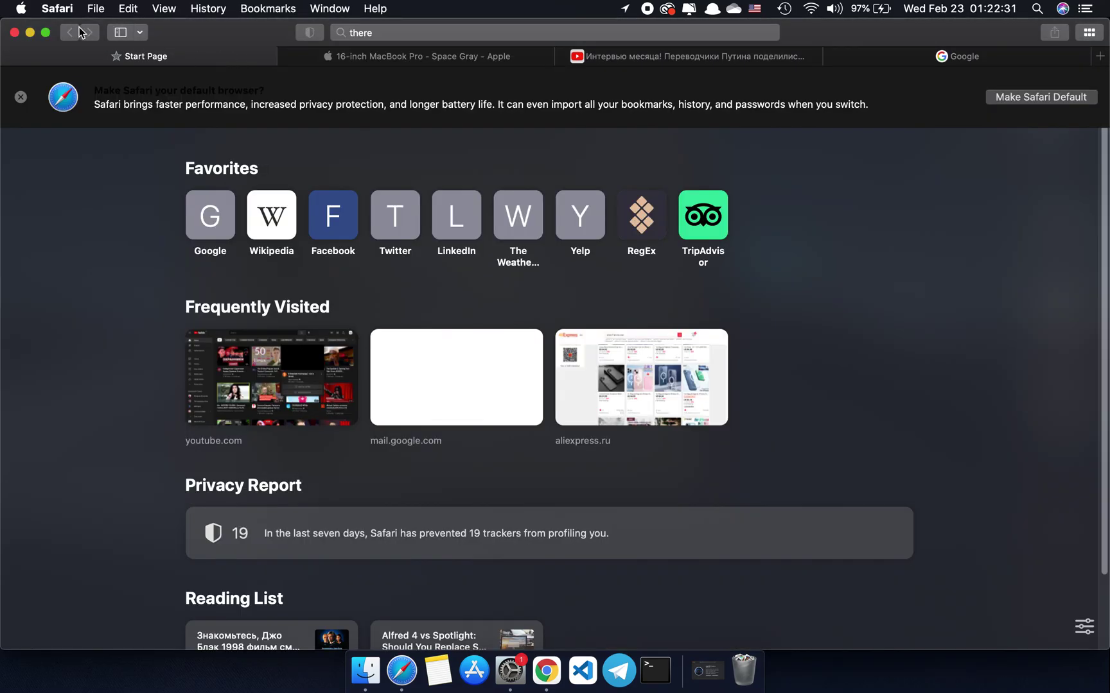
pyautogui.click(30, 33)
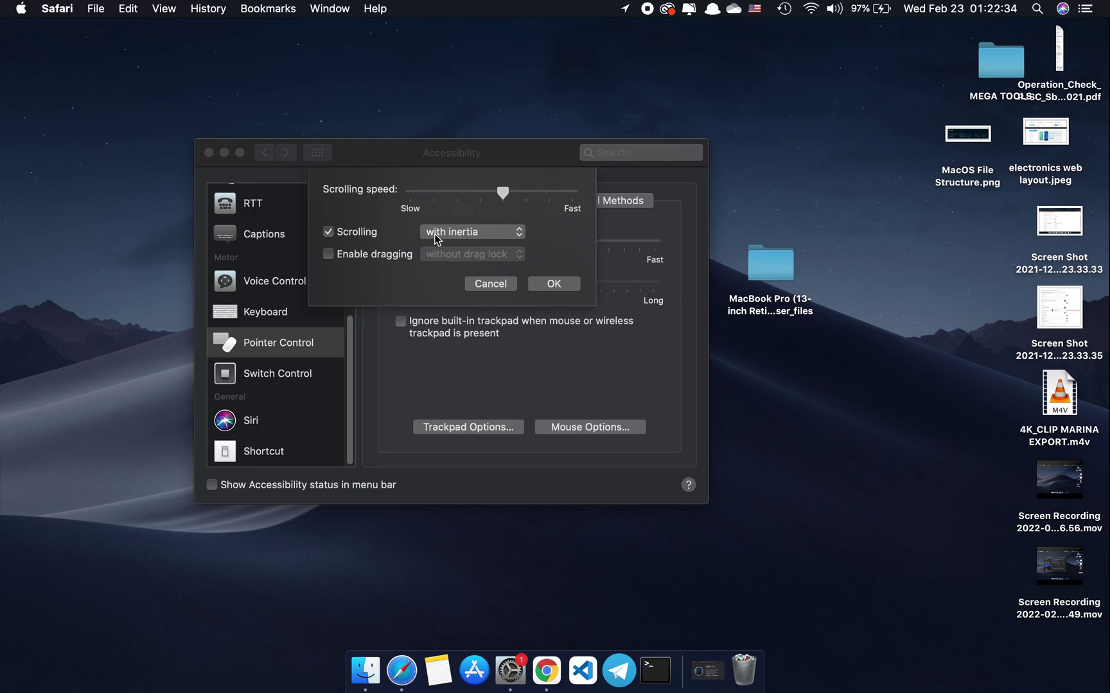
# Cancel the Accessibility trackpad options sheet and open the Trackpad pane from Show All.
pyautogui.click(488, 284)
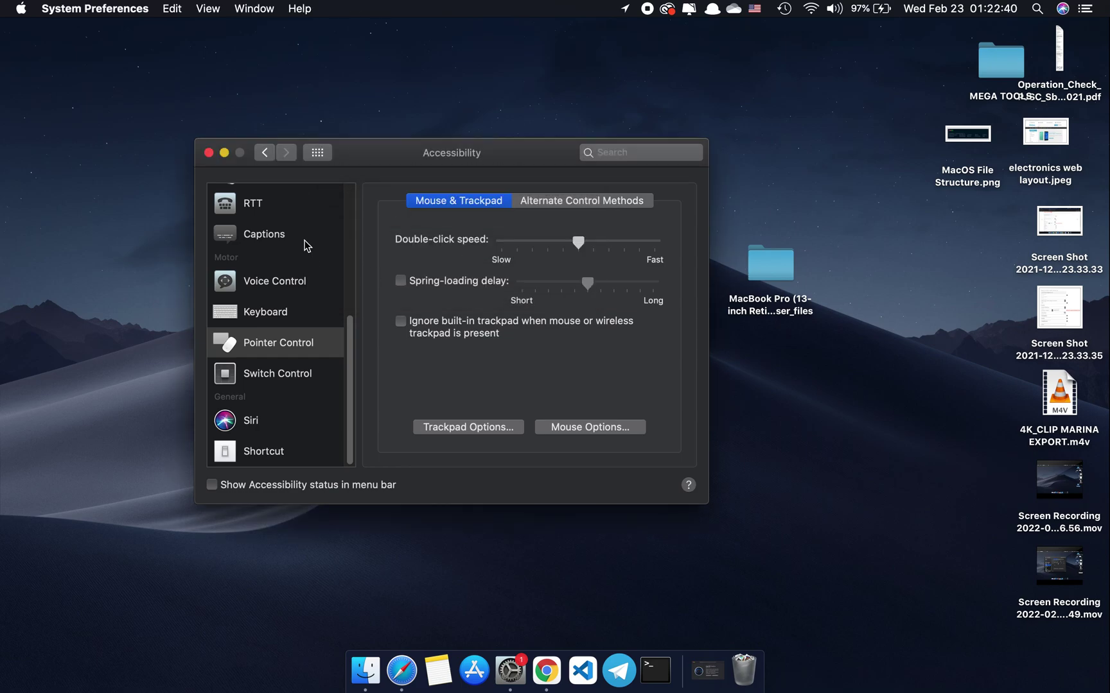
pyautogui.click(318, 156)
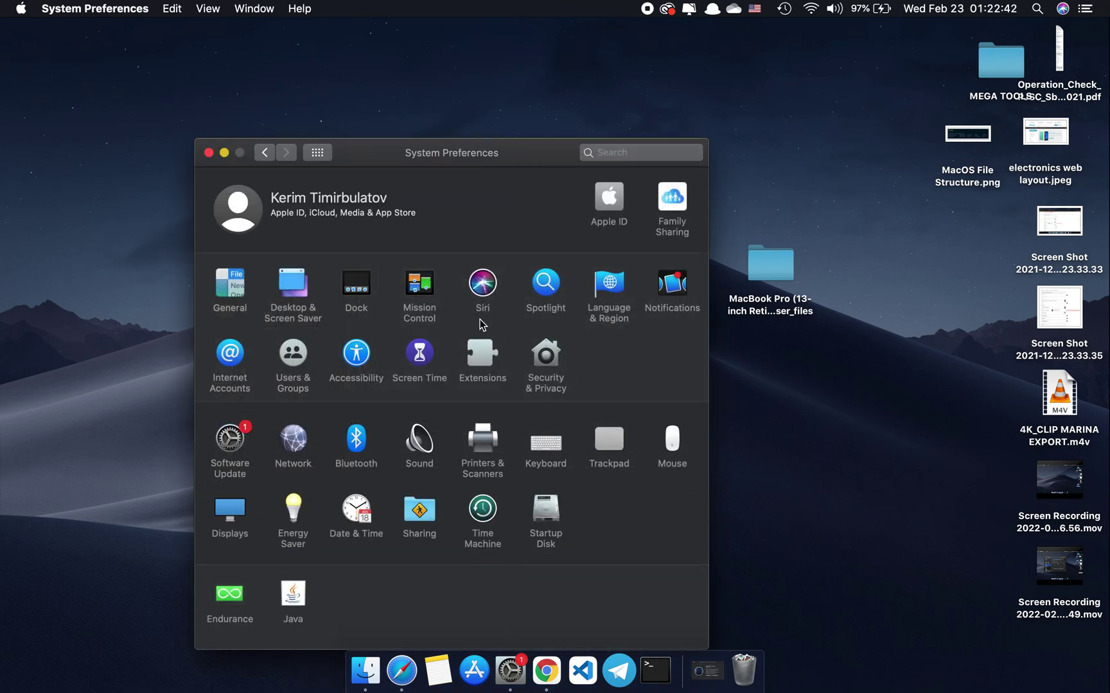
pyautogui.click(620, 447)
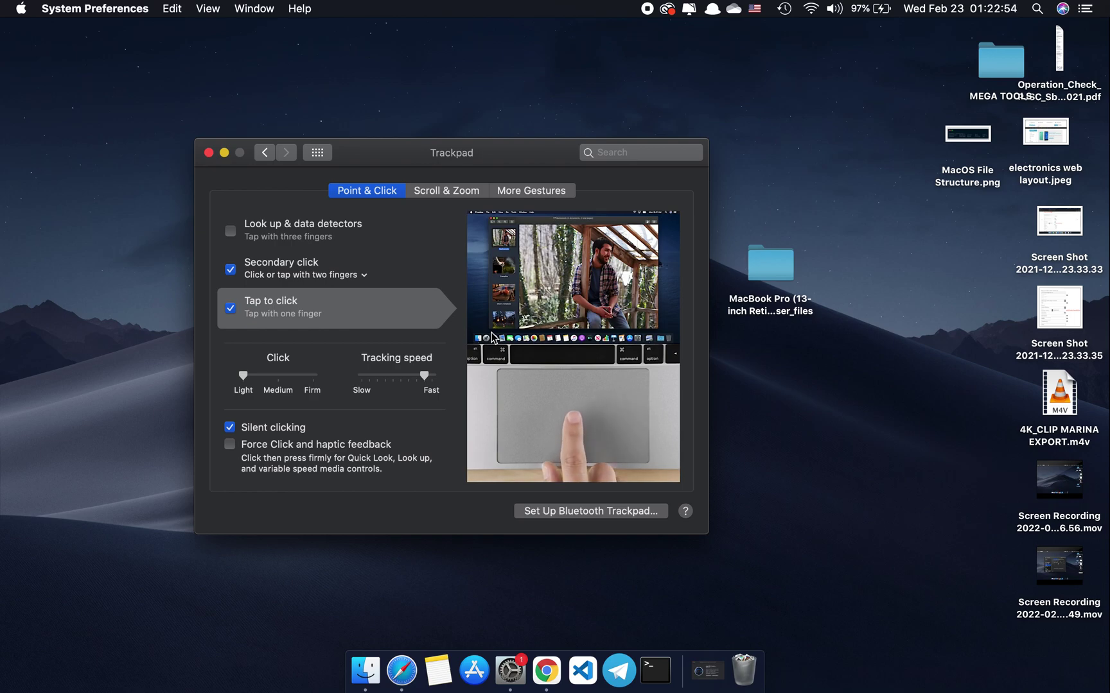
# Preview each Scroll & Zoom gesture, ending on the More Gestures options.
pyautogui.click(446, 191)
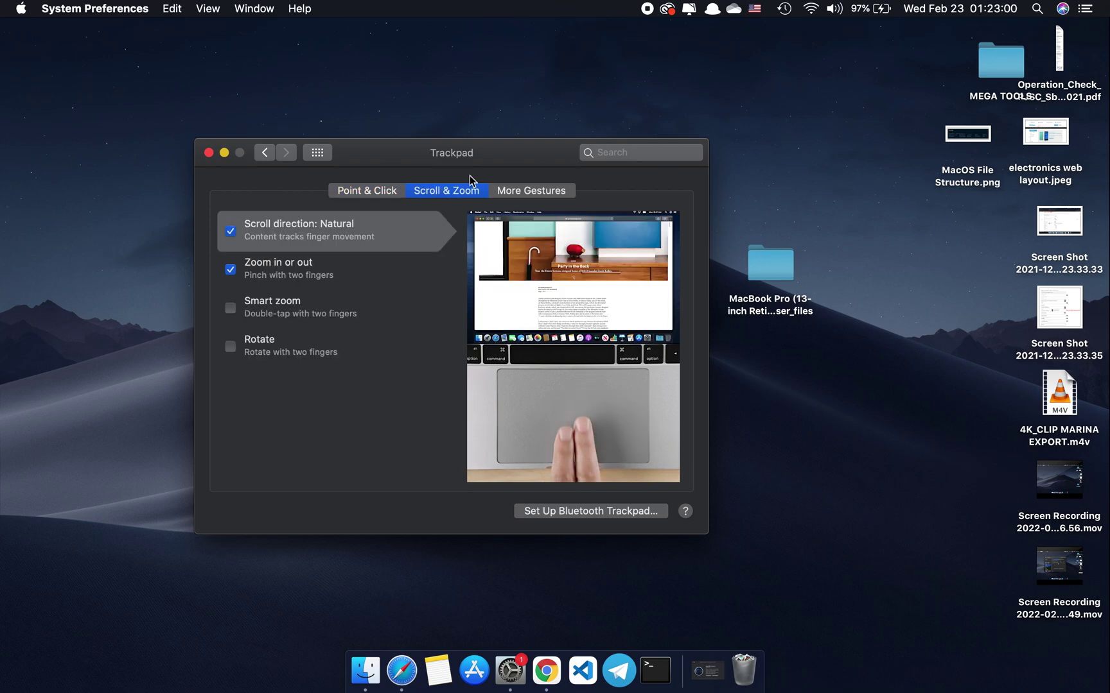
pyautogui.moveTo(262, 326)
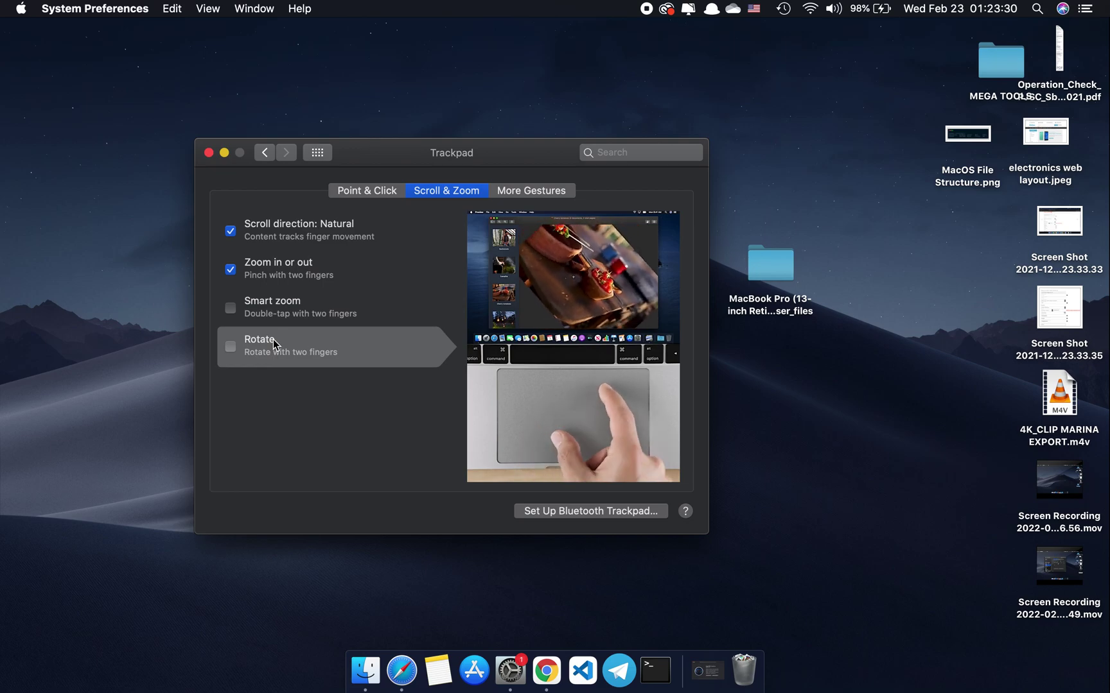
pyautogui.click(555, 189)
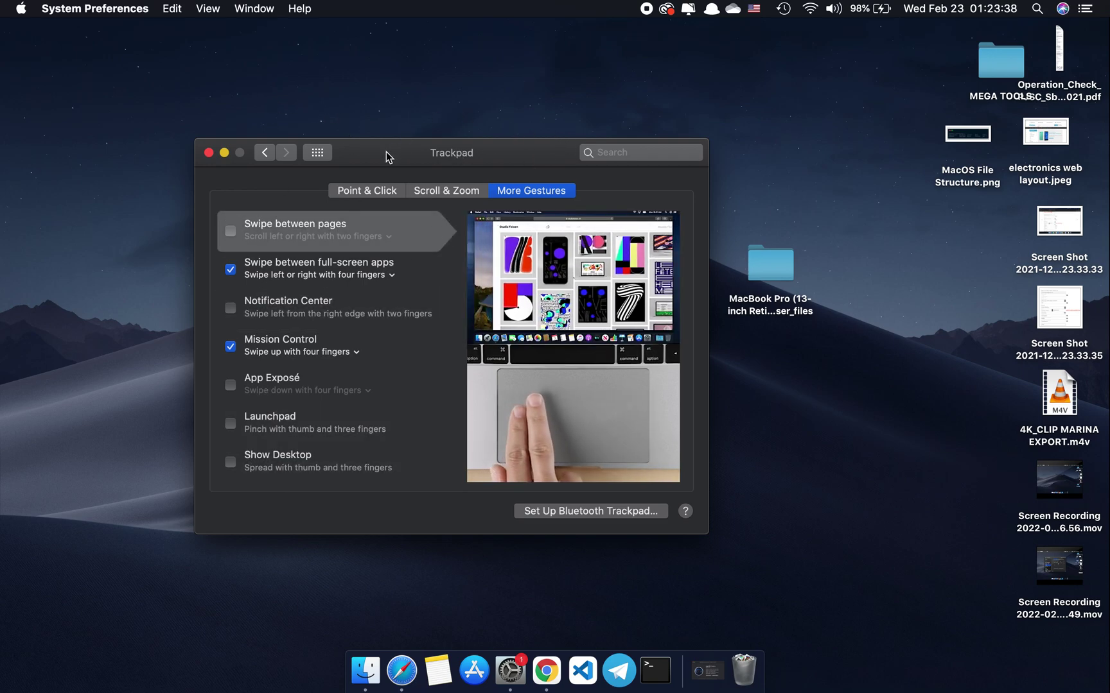
# Reopen Trackpad, flip through Scroll & Zoom and Point & Click, then return to Show All.
pyautogui.click(317, 153)
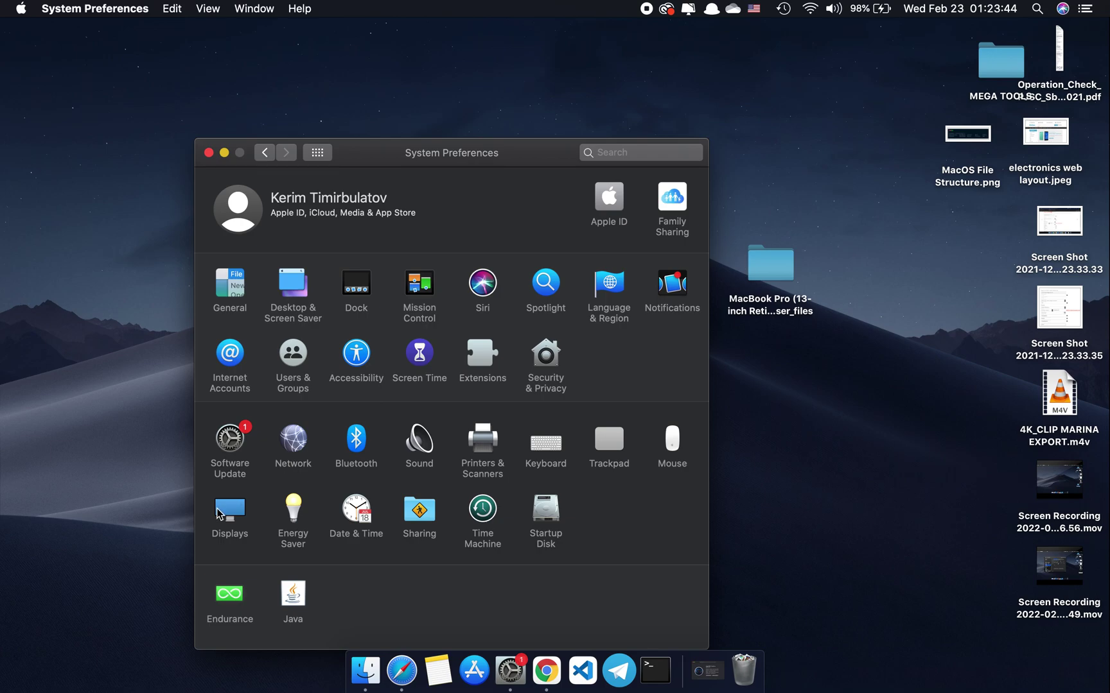
pyautogui.click(608, 448)
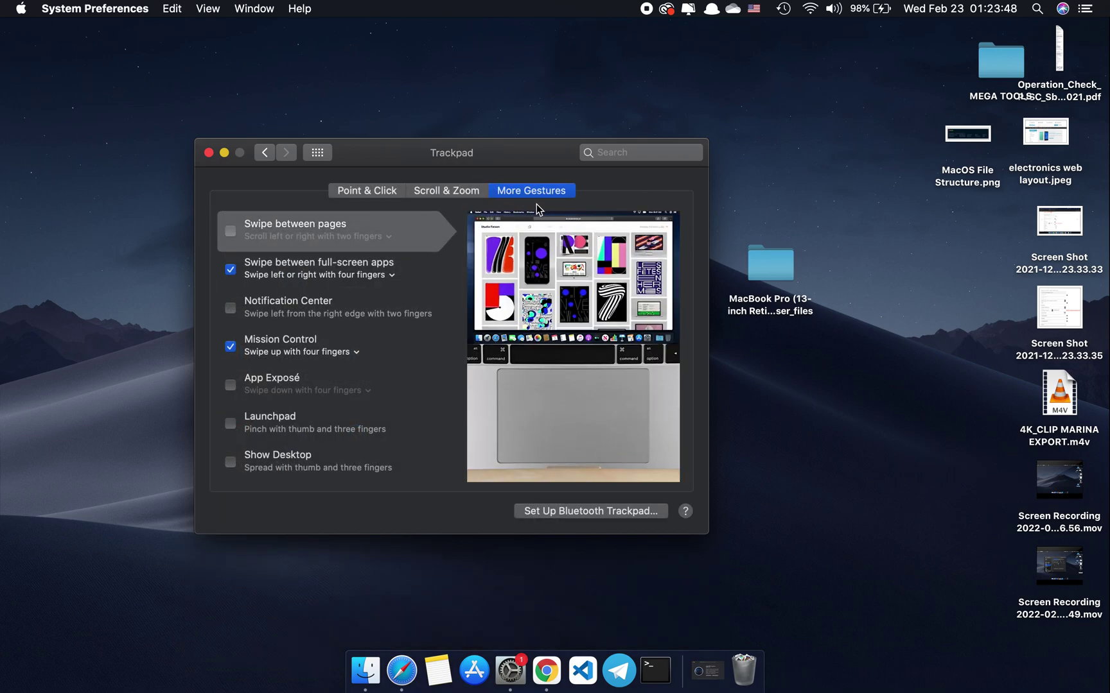
pyautogui.click(477, 193)
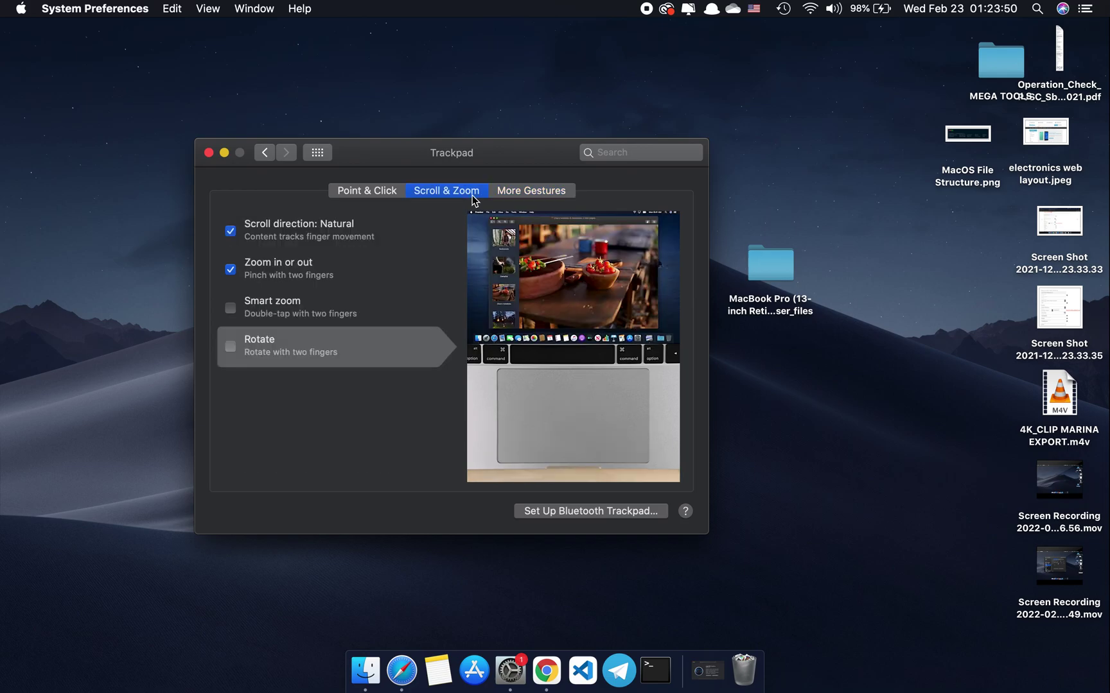
pyautogui.click(385, 193)
pyautogui.click(326, 155)
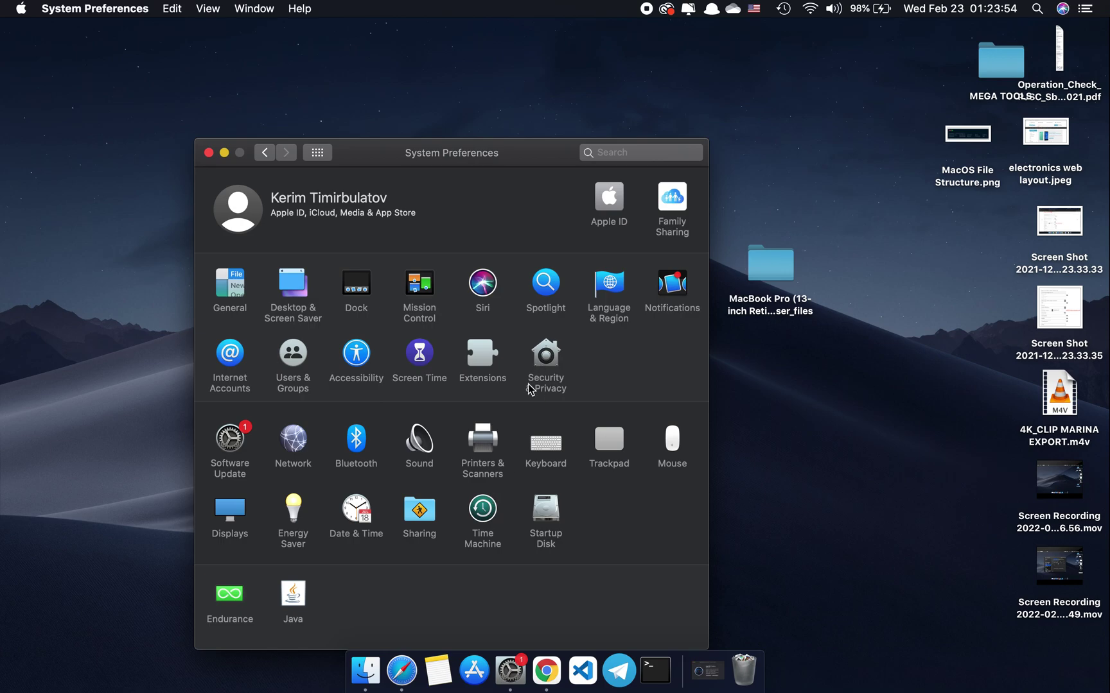
# From Accessibility, open the Trackpad Options sheet with inertia scrolling and dragging settings.
pyautogui.click(354, 351)
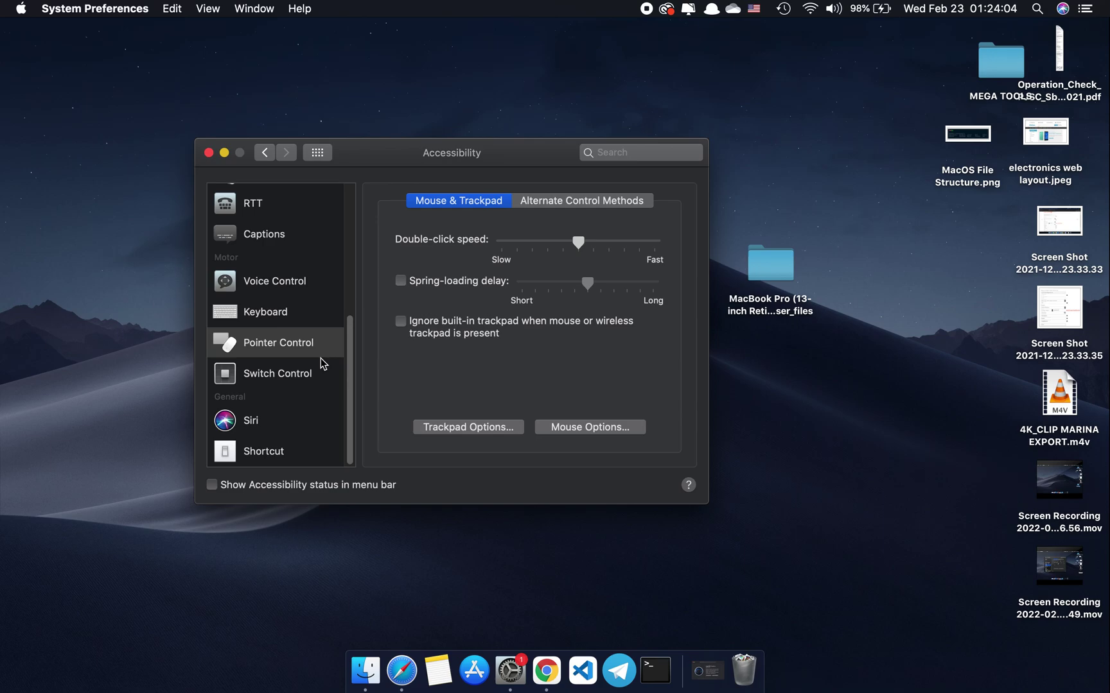
pyautogui.click(488, 433)
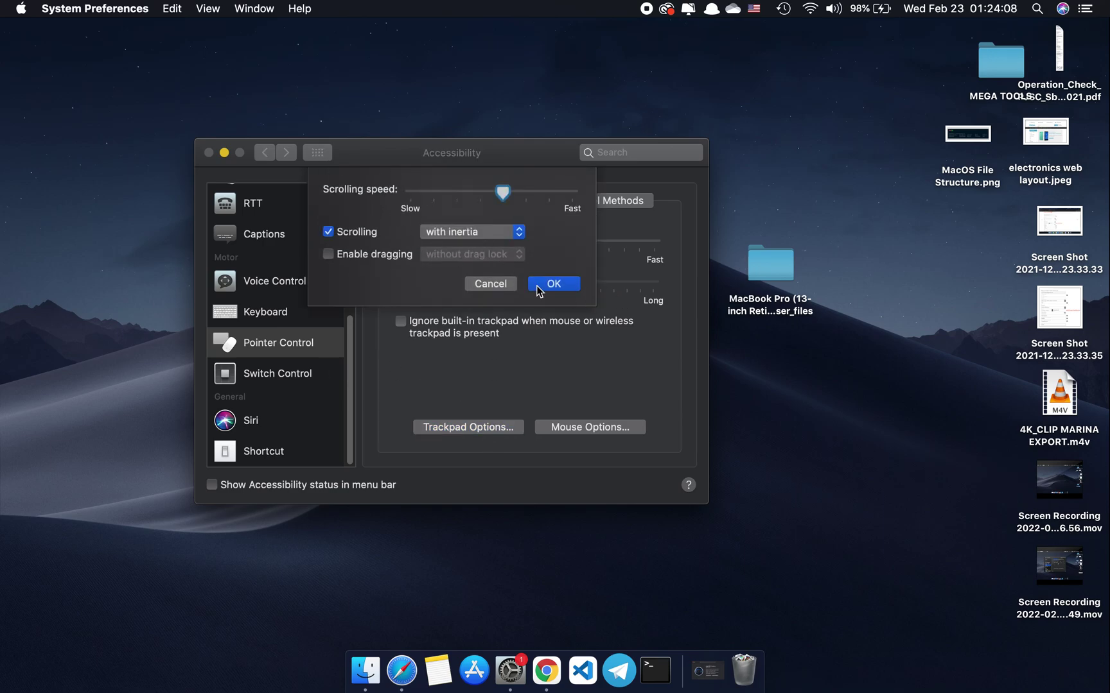
# Enable trackpad dragging, nudge the MacBook Pro folder right, then disable dragging again.
pyautogui.click(328, 254)
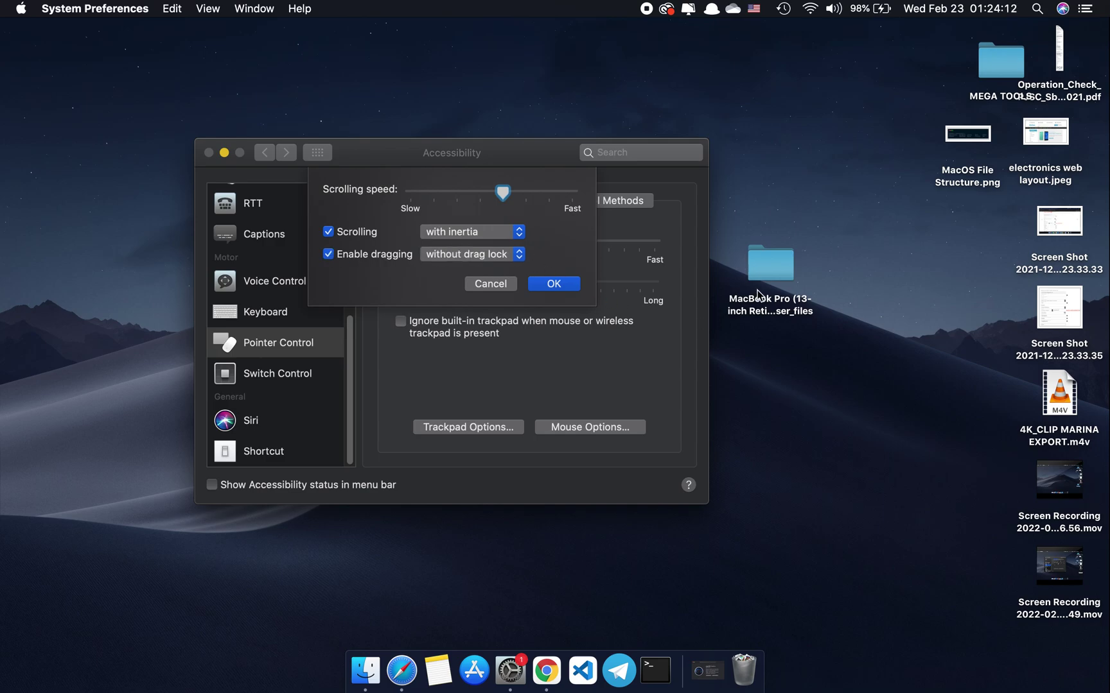
pyautogui.moveTo(766, 275); pyautogui.dragTo(842, 284)
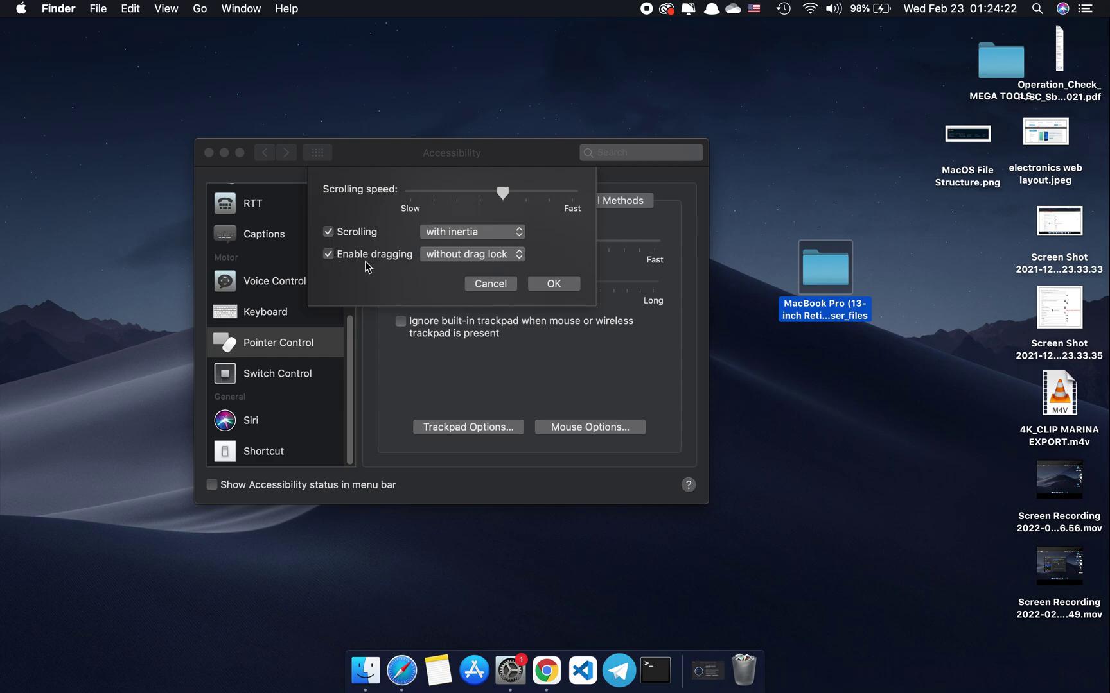
pyautogui.click(338, 257)
pyautogui.click(337, 256)
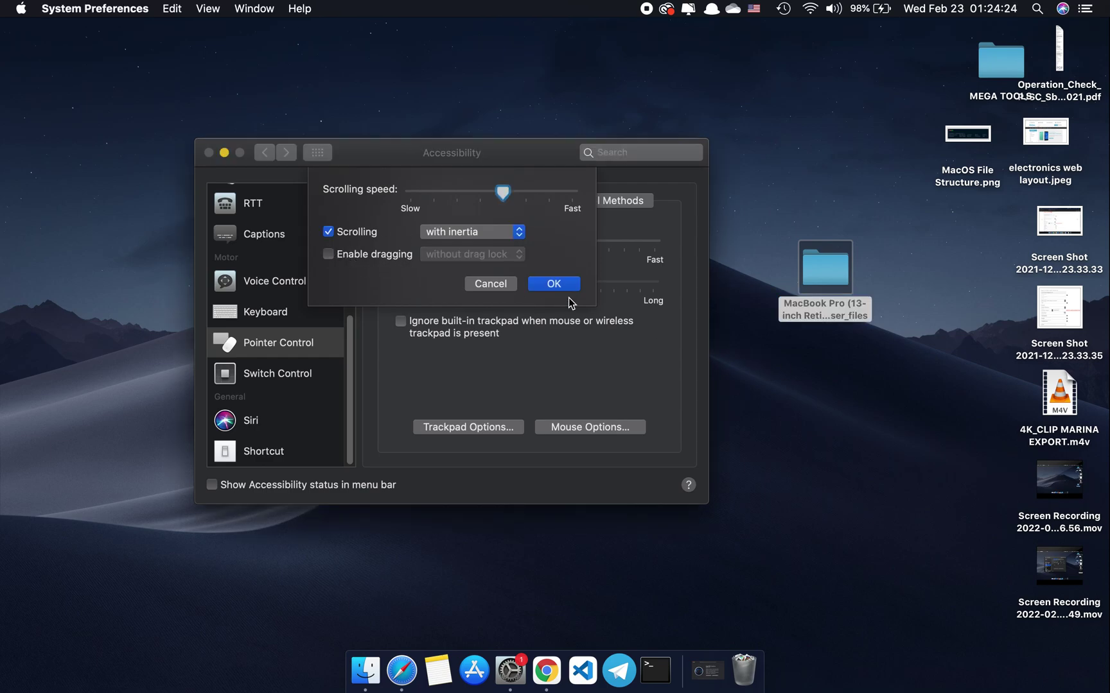
# Refocus the preferences window and select the MacBook Pro folder on the desktop.
pyautogui.click(734, 225)
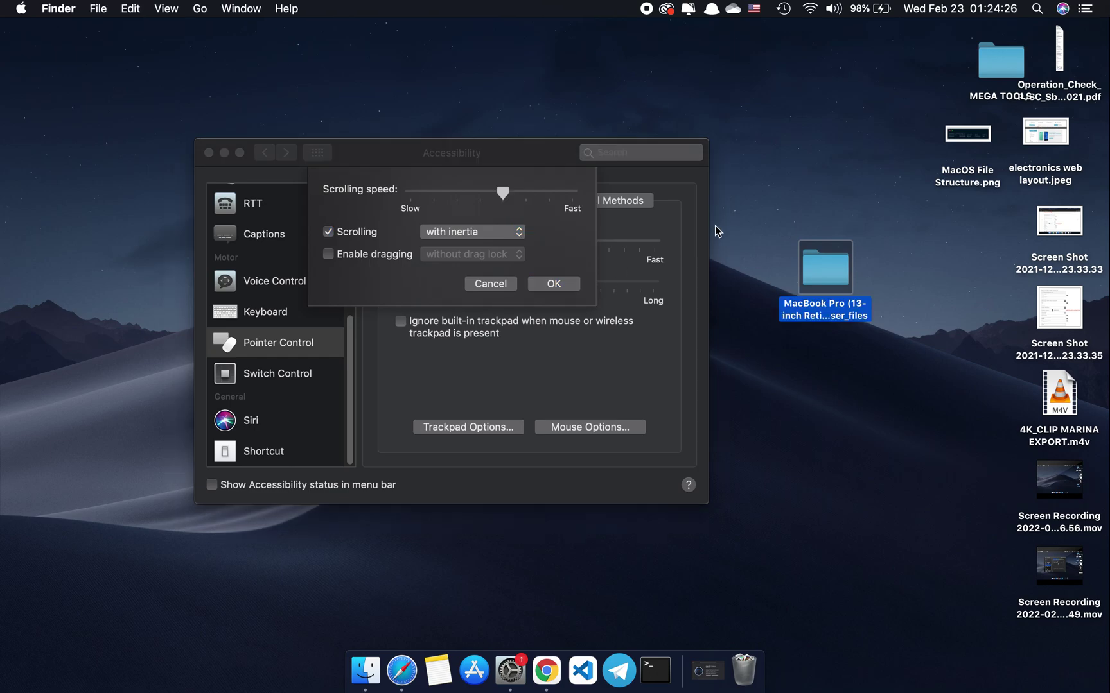
pyautogui.click(617, 235)
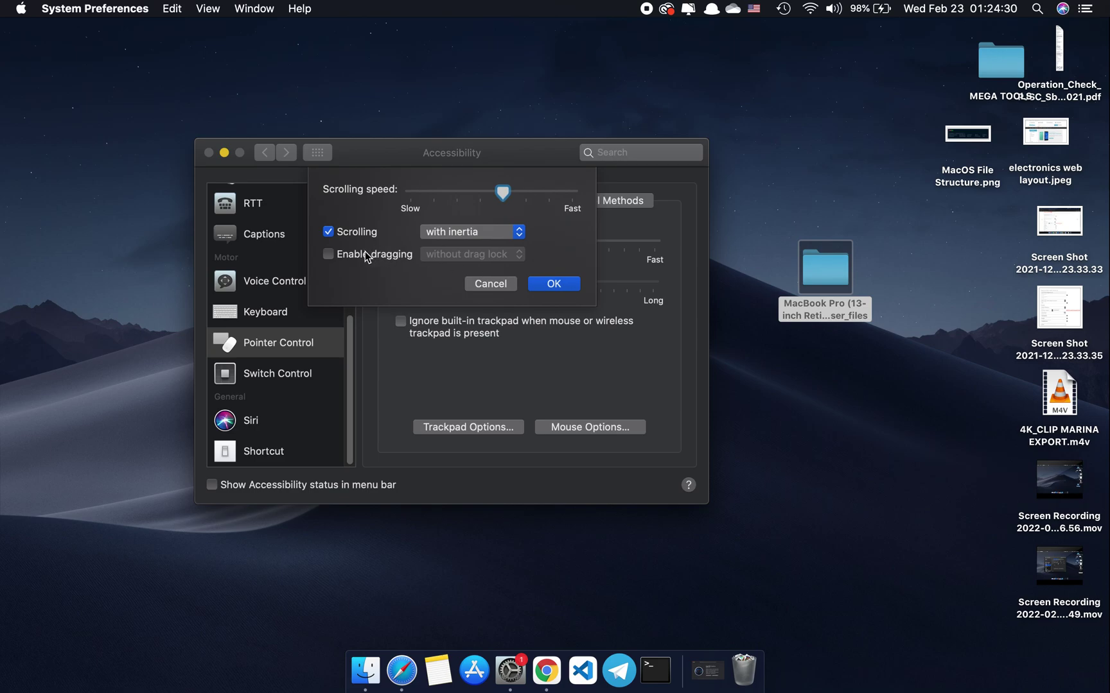
pyautogui.click(829, 273)
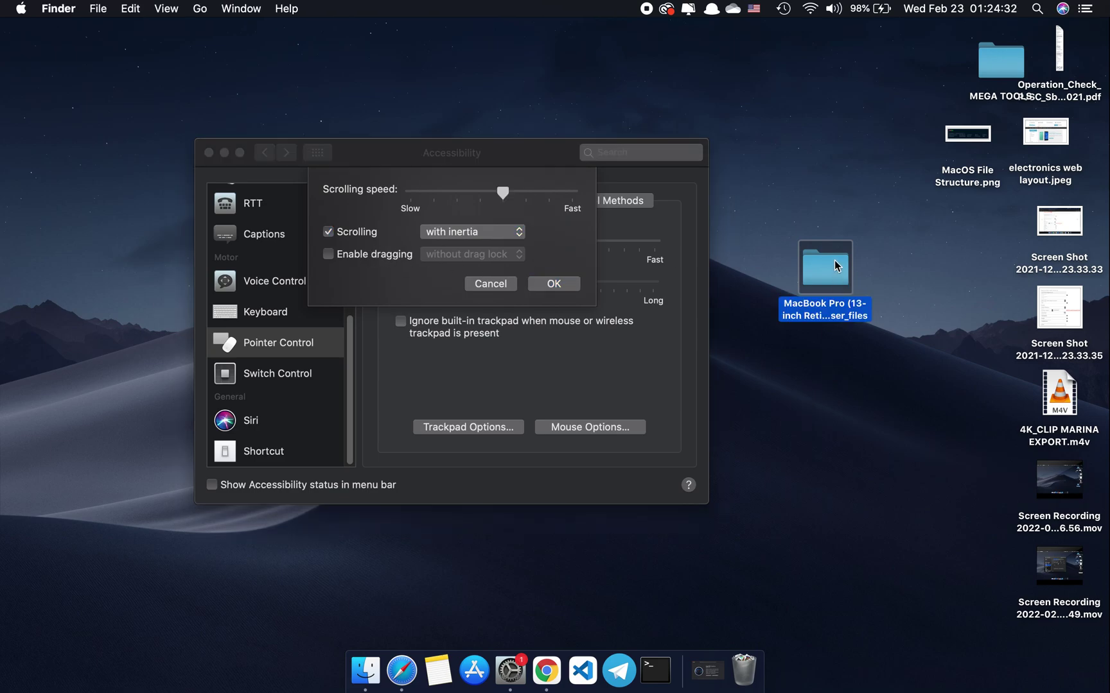